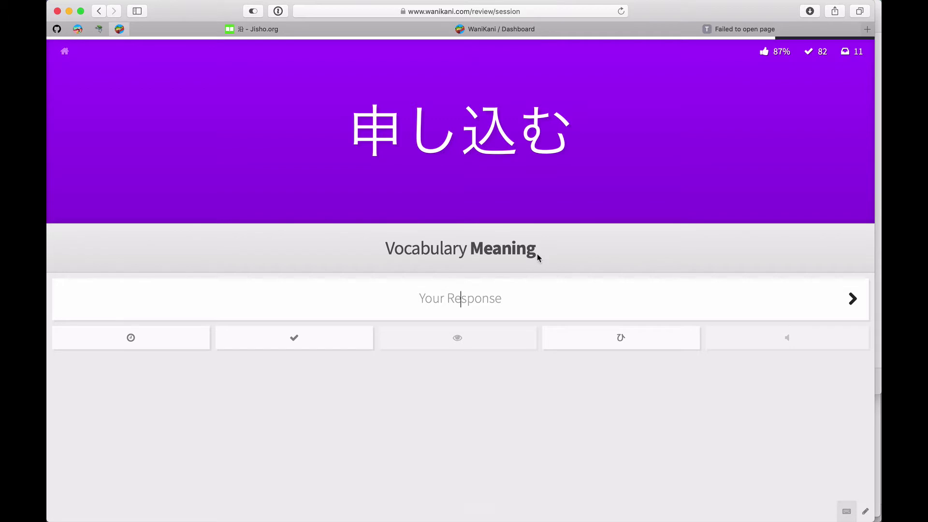
# Step: Visit the KameSame home dashboard, then return to the WaniKani review
pyautogui.hotkey('ctrl', 'shift', 'Tab')
pyautogui.press('super+l')
pyautogui.press('Escape')
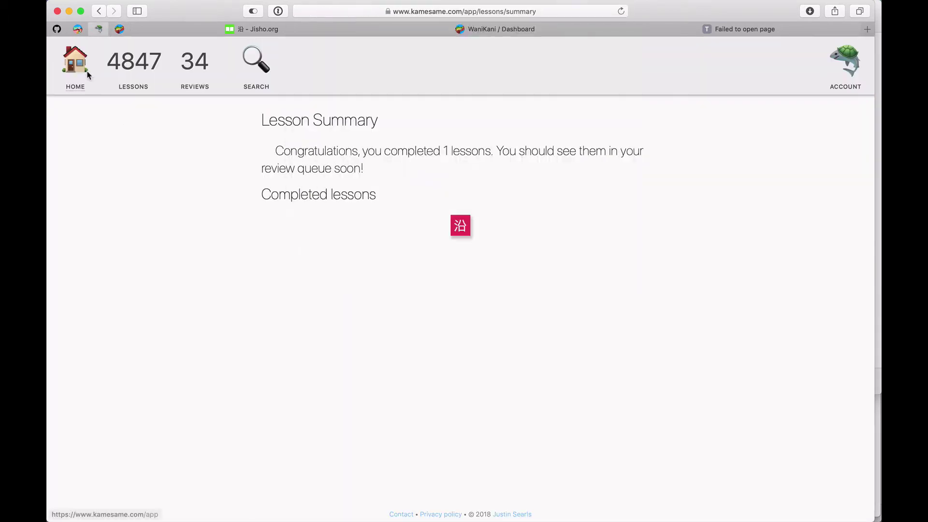
pyautogui.click(89, 75)
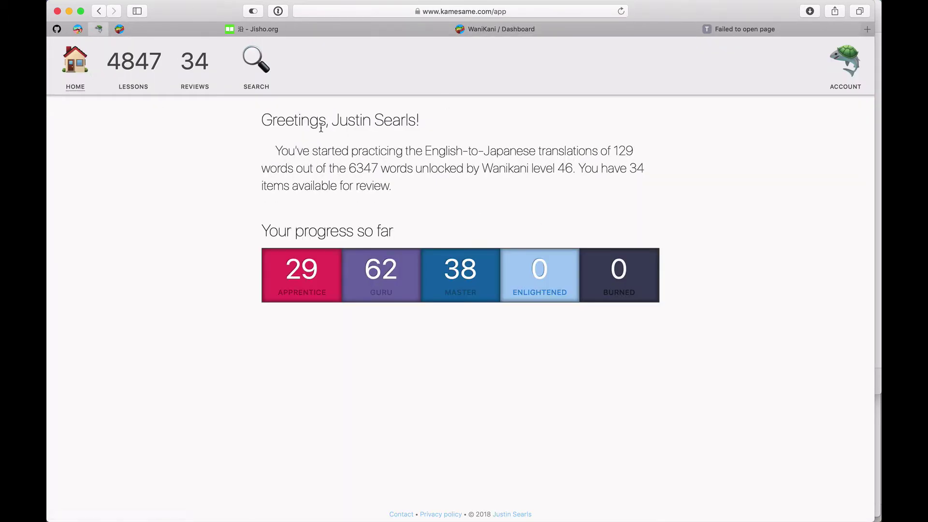
pyautogui.hotkey('ctrl', 'Tab')
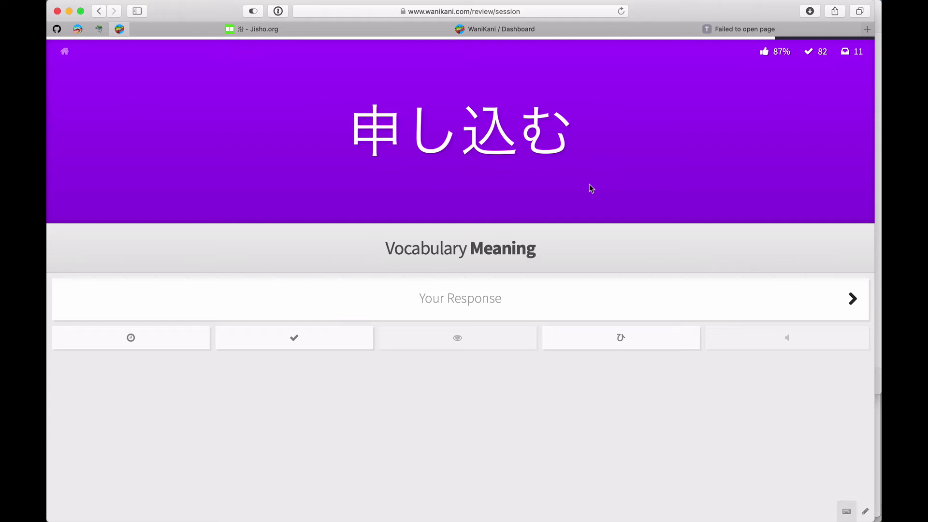
pyautogui.write('to invi')
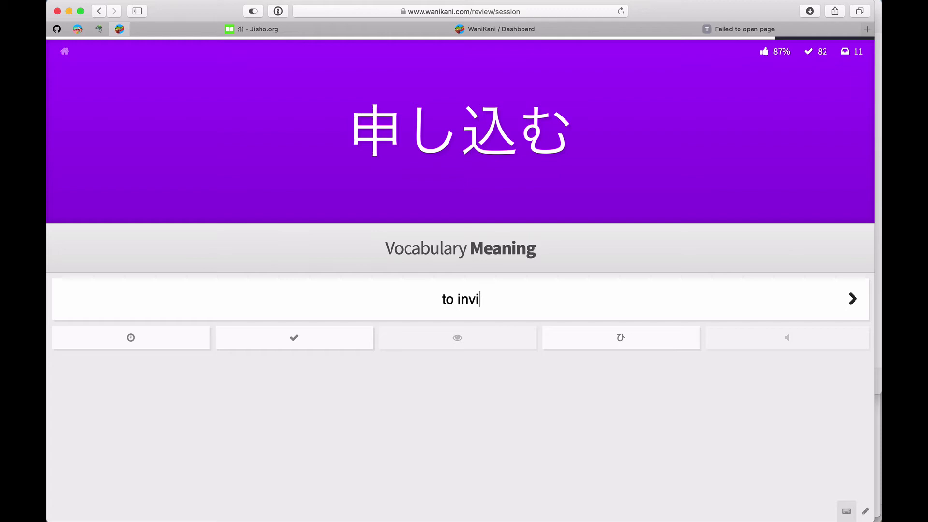
pyautogui.write('c')
# Step: Submit 'to invite' for 申し込む, reveal the correct meaning 'to apply', and copy the word
pyautogui.press('BackSpace')
pyautogui.write('te')
pyautogui.press('Return')
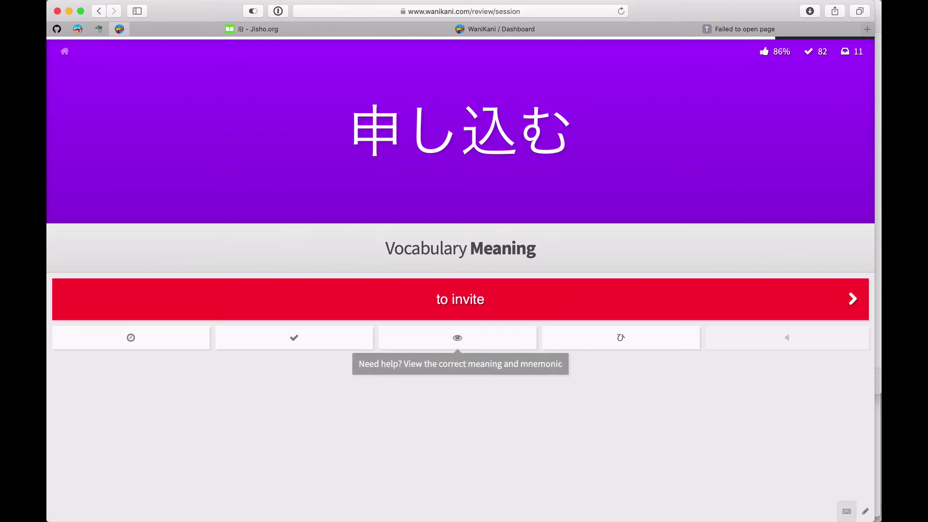
pyautogui.press('f')
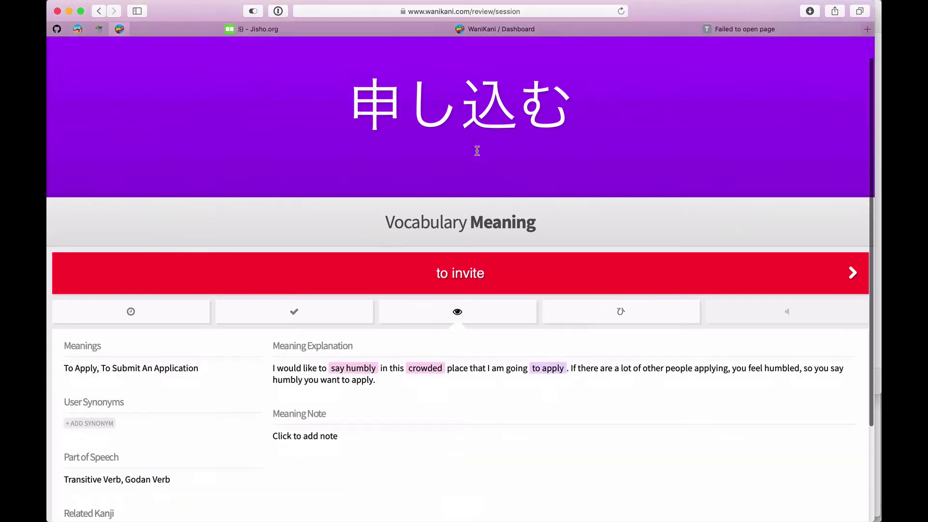
pyautogui.scroll(3, 478, 152)
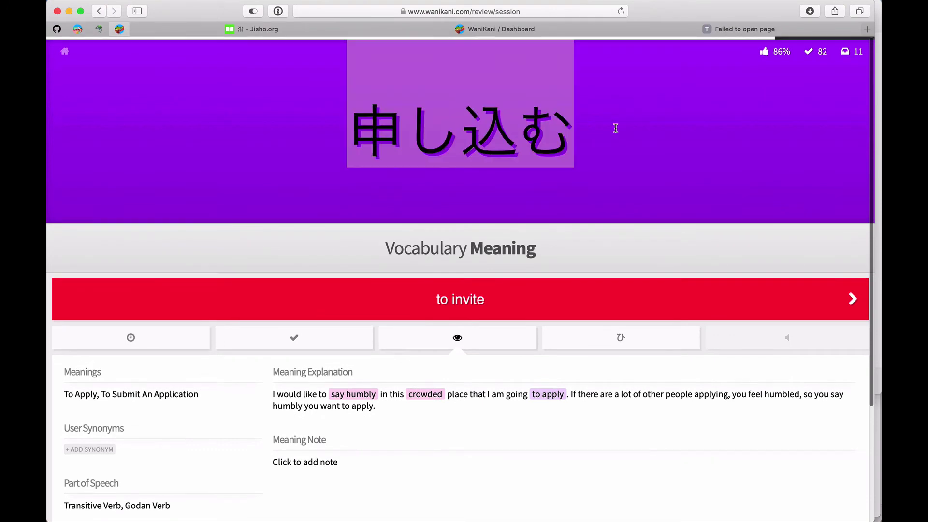
pyautogui.doubleClick(616, 131)
pyautogui.hotkey('ctrl', 'c')
pyautogui.hotkey('ctrl', 'shift', 'Tab')
# Step: Search KameSame for the pasted 申し込む and open its vocabulary page
pyautogui.click(261, 73)
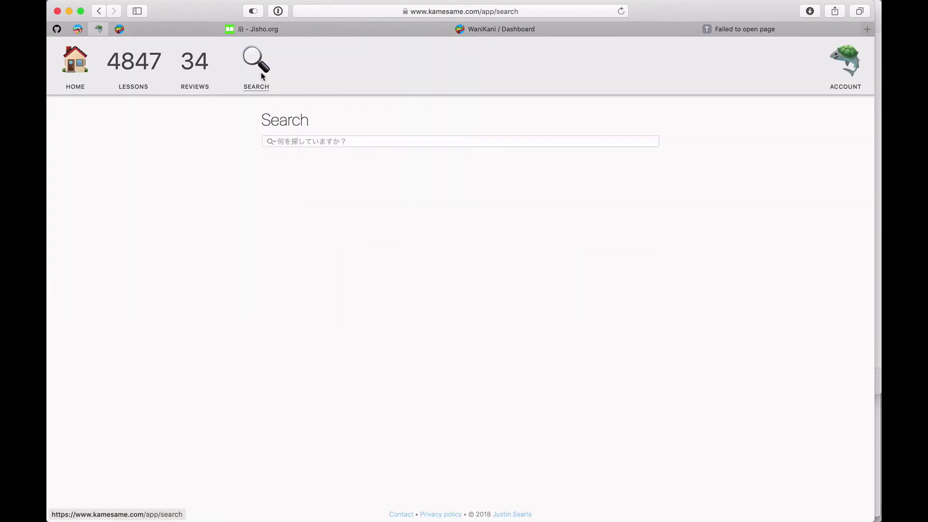
pyautogui.click(317, 143)
pyautogui.hotkey('ctrl', 'v')
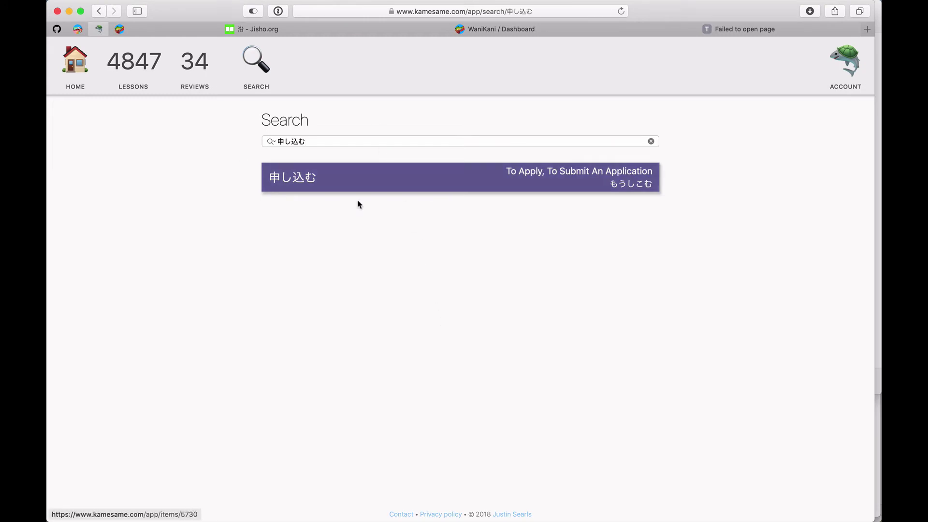
pyautogui.click(381, 181)
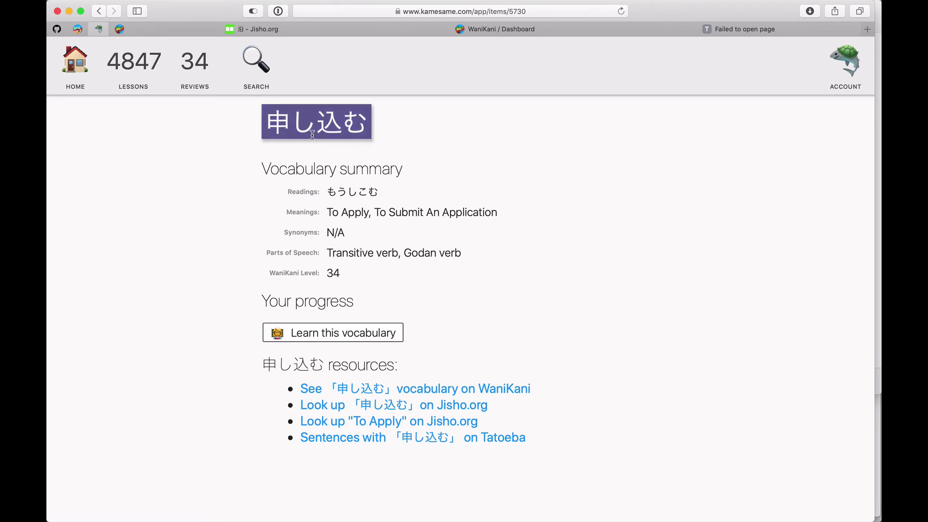
# Step: Start the 申し込む lesson and answer 'To Apply' with 申し込む, converted from moushikomu
pyautogui.click(341, 334)
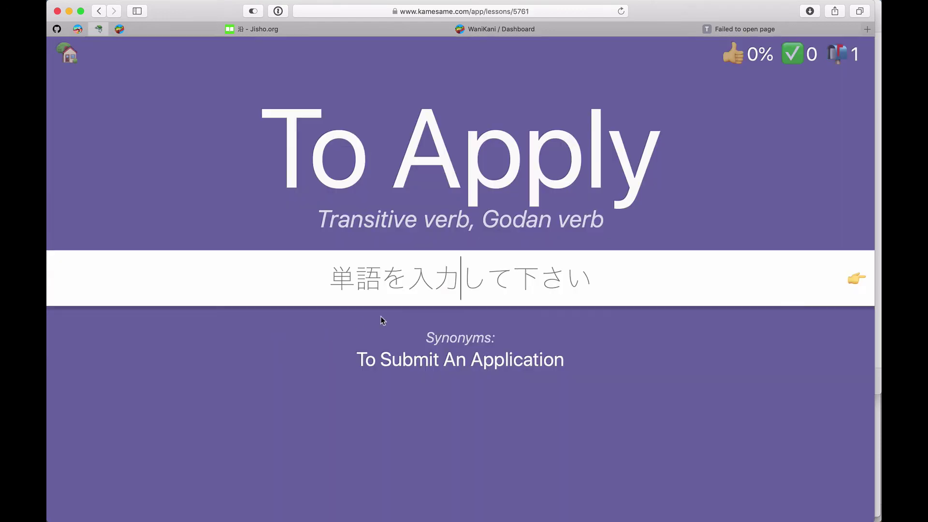
pyautogui.write('moushi')
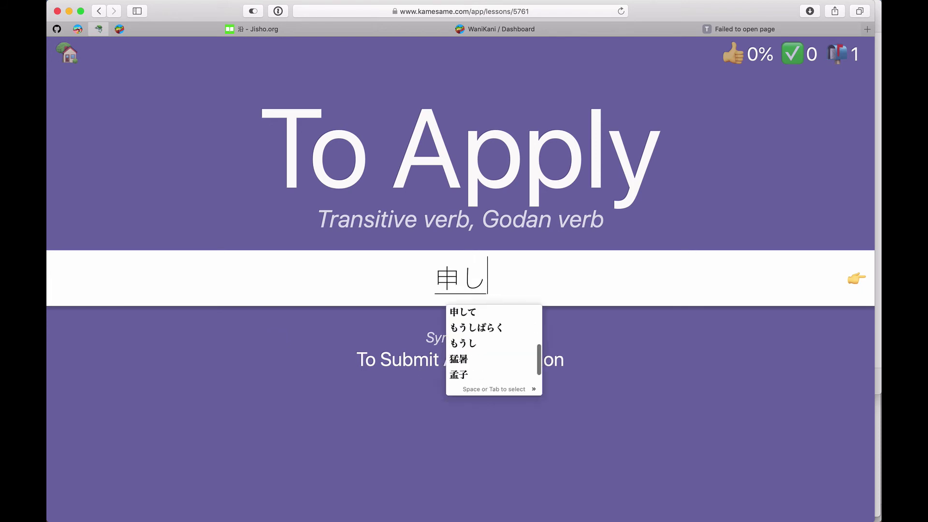
pyautogui.write('komu')
pyautogui.press('Return')
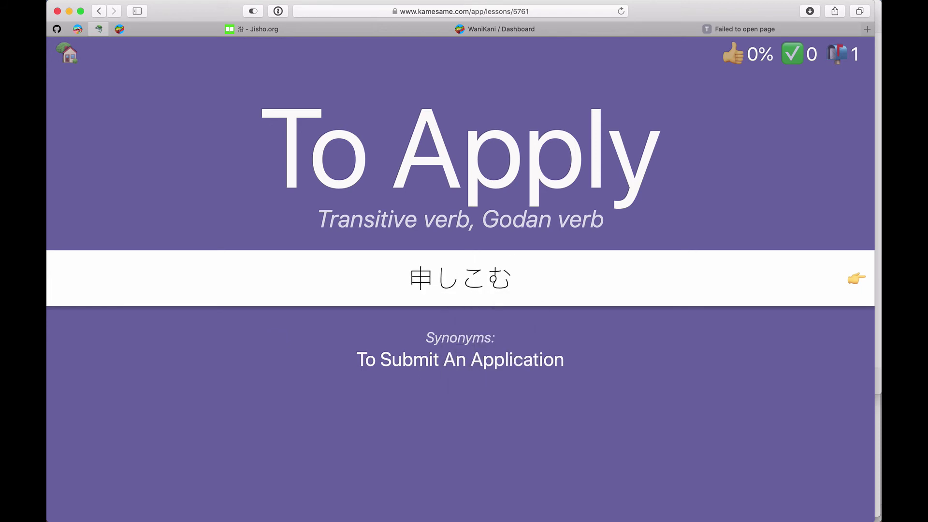
pyautogui.press('BackSpace')
pyautogui.press('BackSpace')
pyautogui.press('BackSpace')
pyautogui.write('moushik')
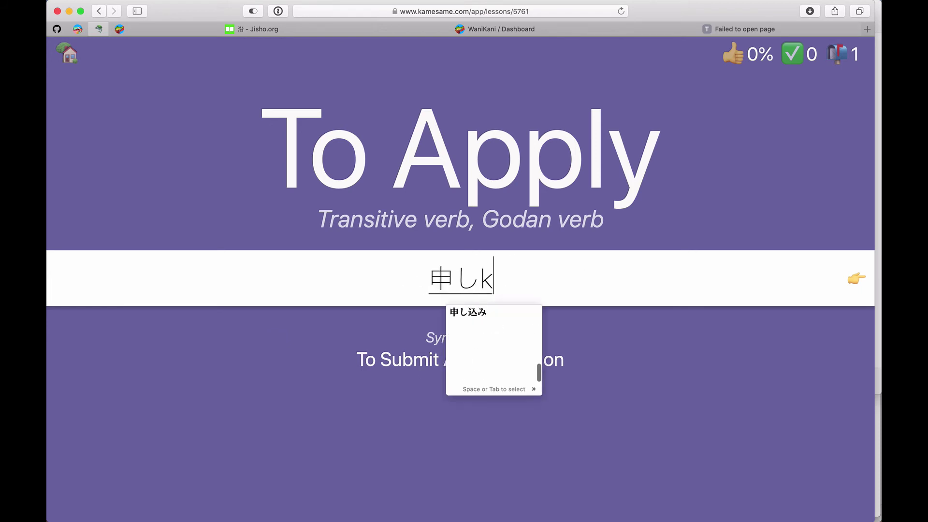
pyautogui.write('omu')
pyautogui.press('space')
pyautogui.press('Return')
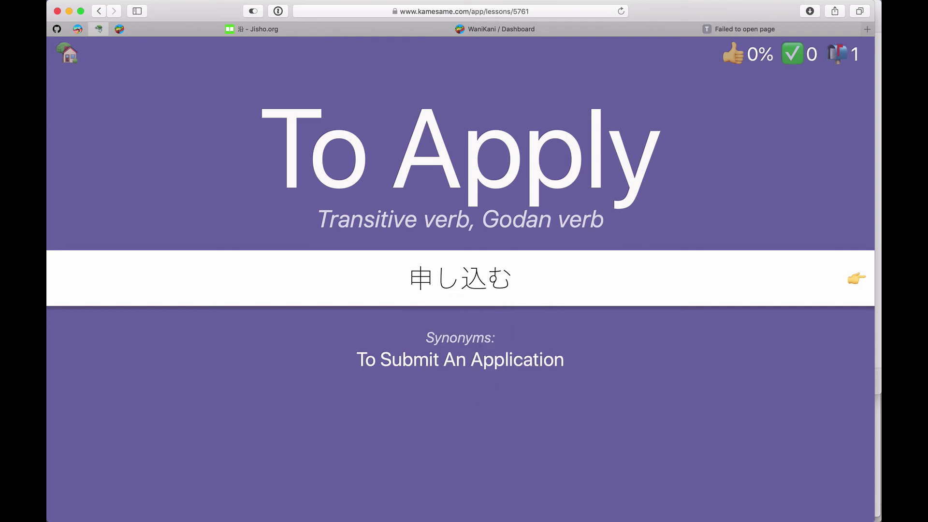
pyautogui.press('Return')
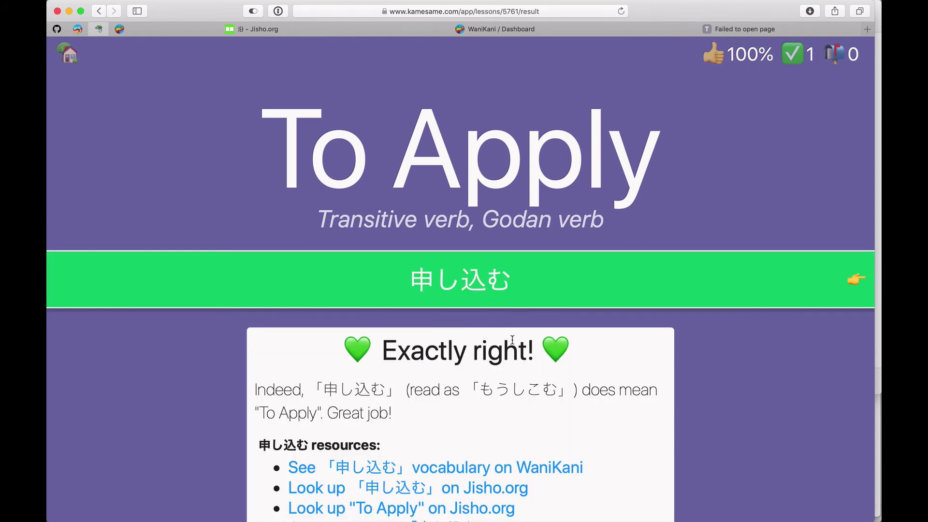
pyautogui.press('Return')
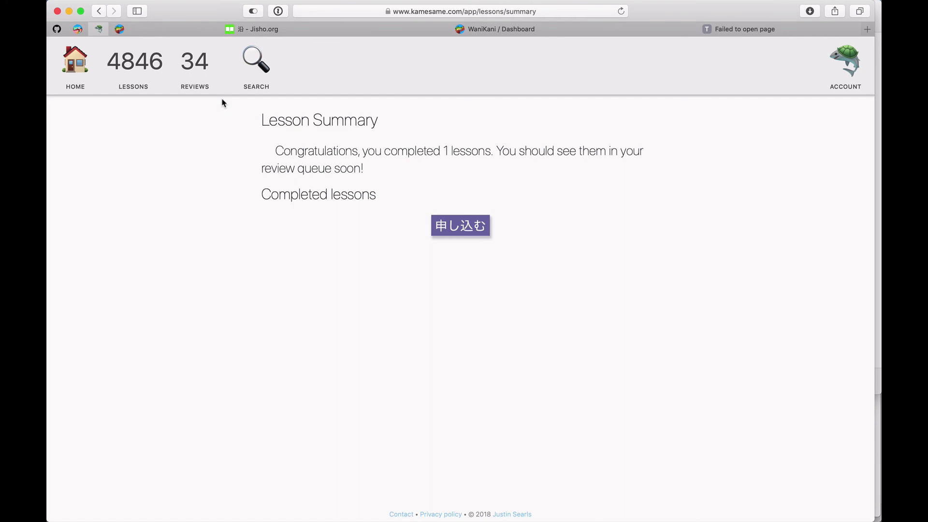